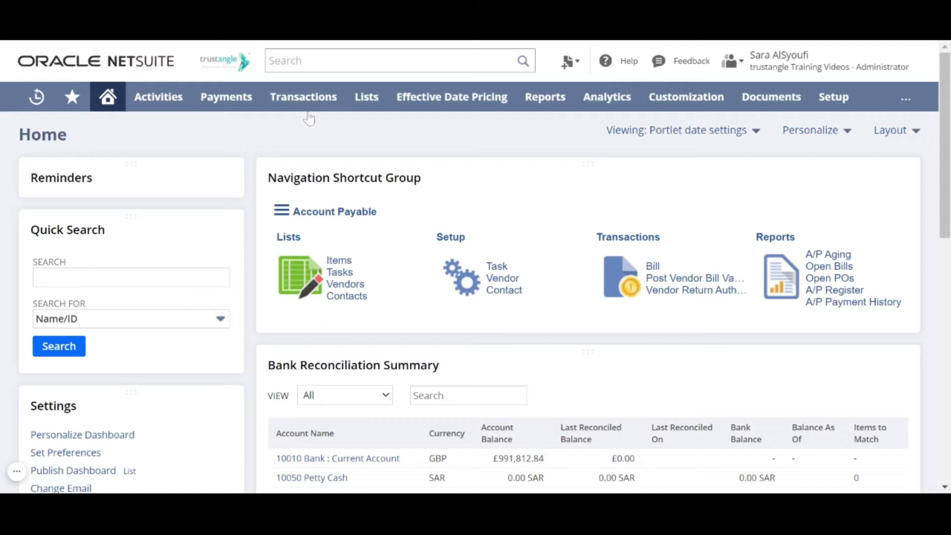
Start a blank sales order from Transactions > Sales > Enter Sales Orders.
{"action": "mouse_move", "coordinate": [305, 115]}
{"action": "mouse_move", "coordinate": [346, 246]}
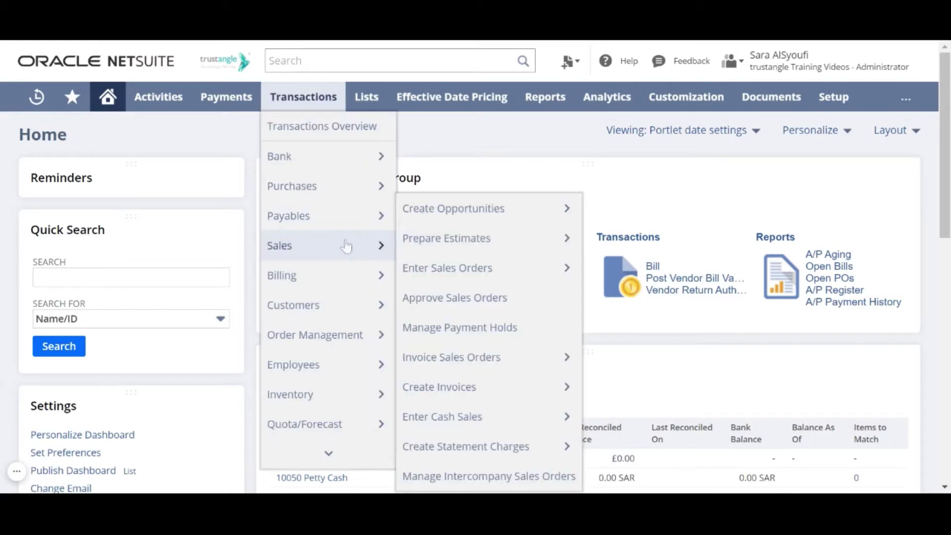
{"action": "mouse_move", "coordinate": [433, 278]}
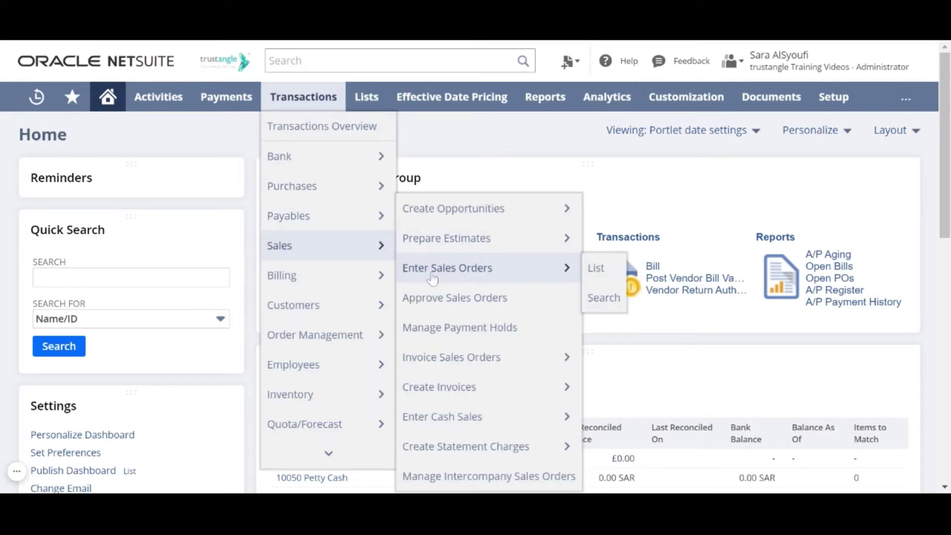
{"action": "left_click", "coordinate": [432, 277]}
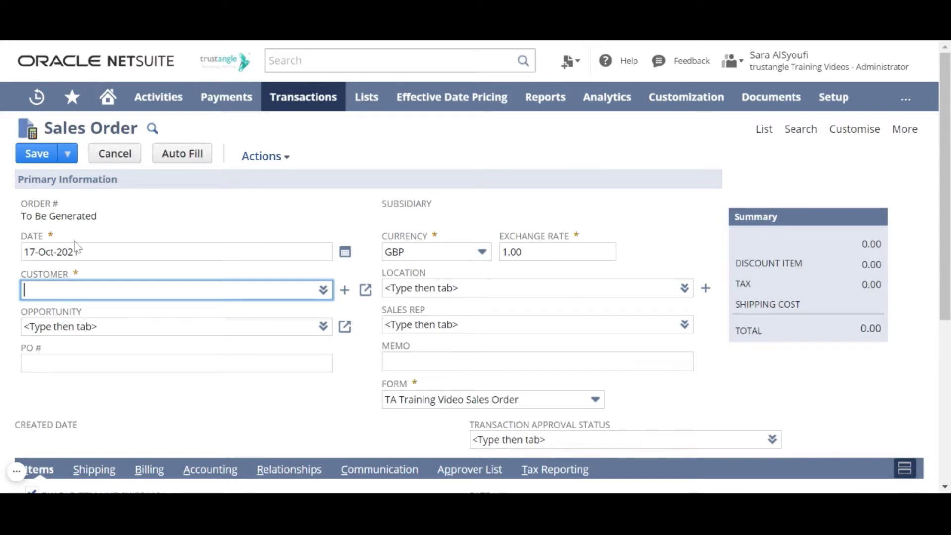
{"action": "left_click", "coordinate": [347, 255]}
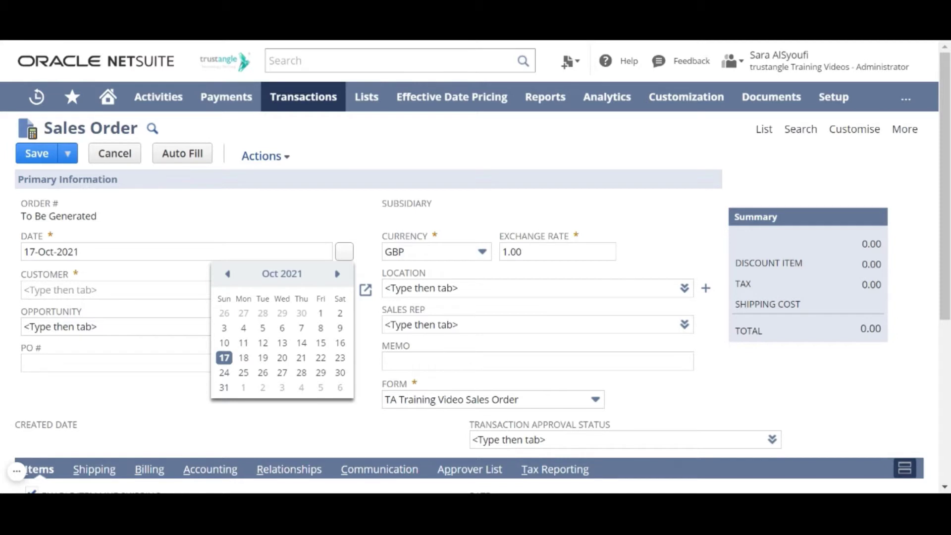
{"action": "key", "text": "Escape"}
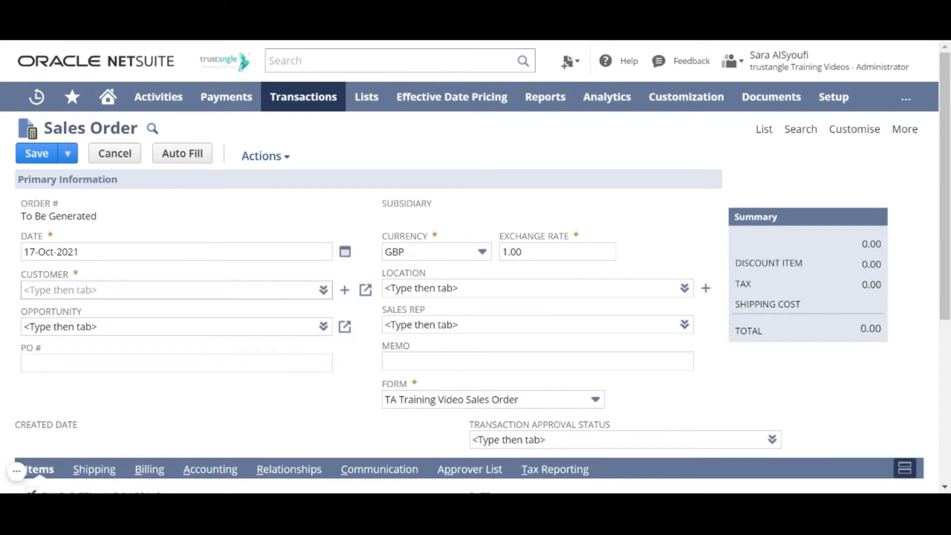
{"action": "left_click", "coordinate": [149, 290]}
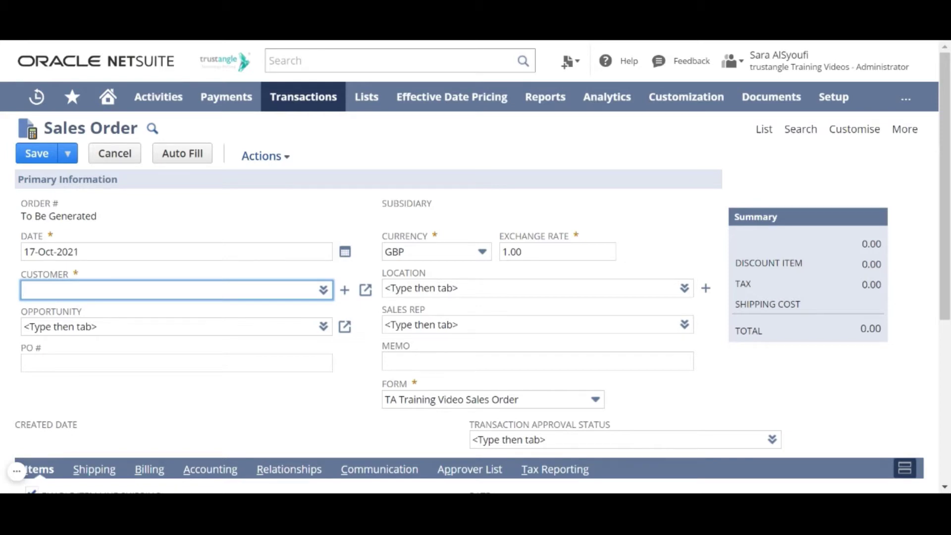
Select Training Videos Customer as the customer, switching the currency to SAR.
{"action": "type", "text": "%tra"}
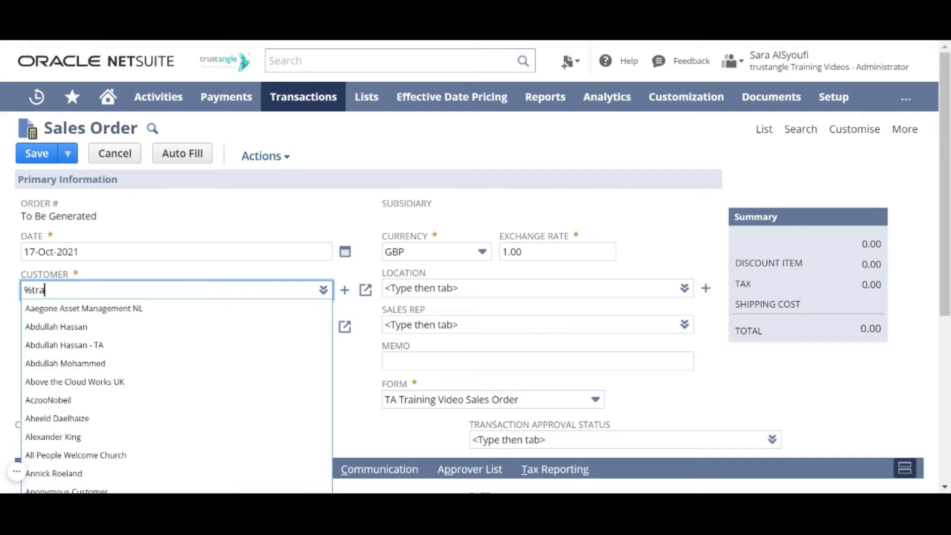
{"action": "key", "text": "Down"}
{"action": "key", "text": "Down"}
{"action": "key", "text": "Down"}
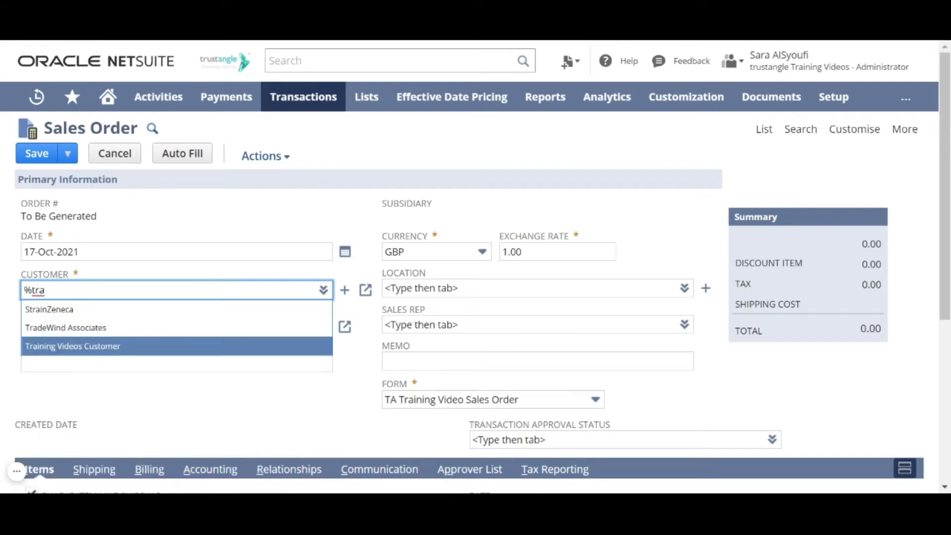
{"action": "key", "text": "Return"}
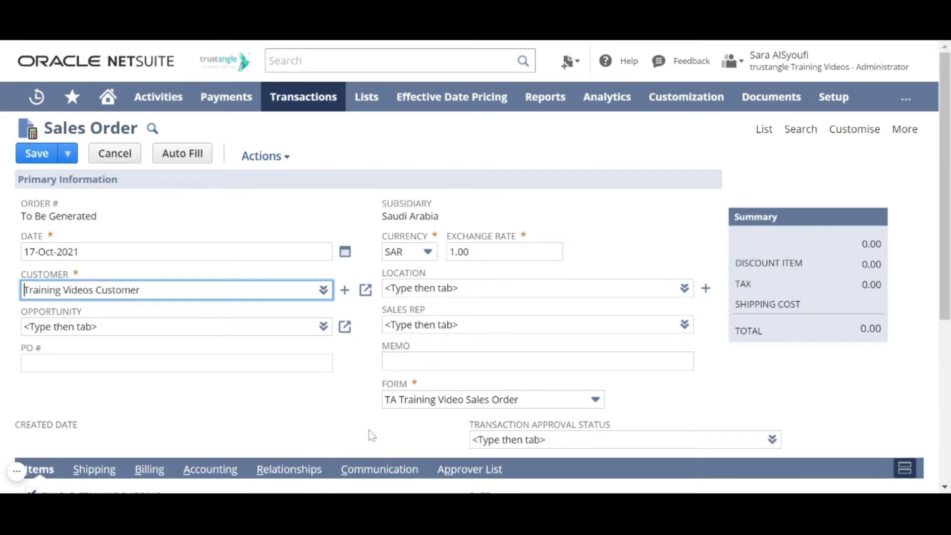
Add 2 iPad Pro 12.9 inch - 128 GB and 1 MacBook Pro Intel Core i5 via the item picker.
{"action": "scroll", "coordinate": [371, 433], "scroll_direction": "down", "scroll_amount": 3}
{"action": "scroll", "coordinate": [372, 435], "scroll_direction": "down", "scroll_amount": 2}
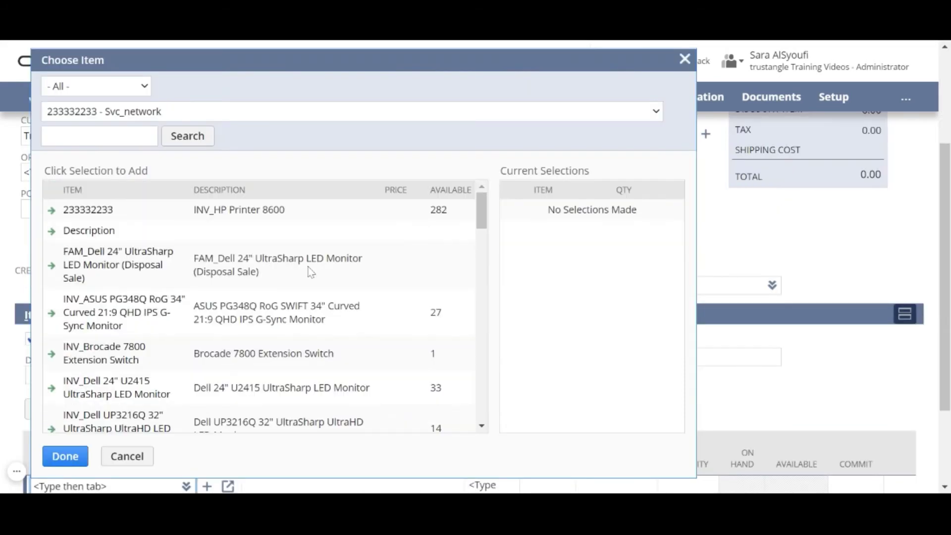
{"action": "scroll", "coordinate": [188, 332], "scroll_direction": "down", "scroll_amount": 5}
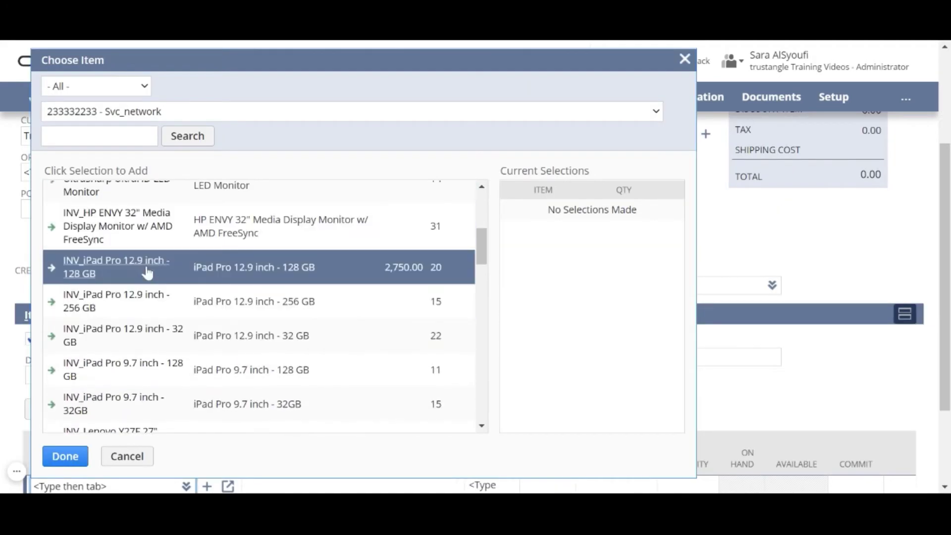
{"action": "left_click", "coordinate": [147, 273]}
{"action": "scroll", "coordinate": [153, 373], "scroll_direction": "down", "scroll_amount": 4}
{"action": "left_click", "coordinate": [137, 331]}
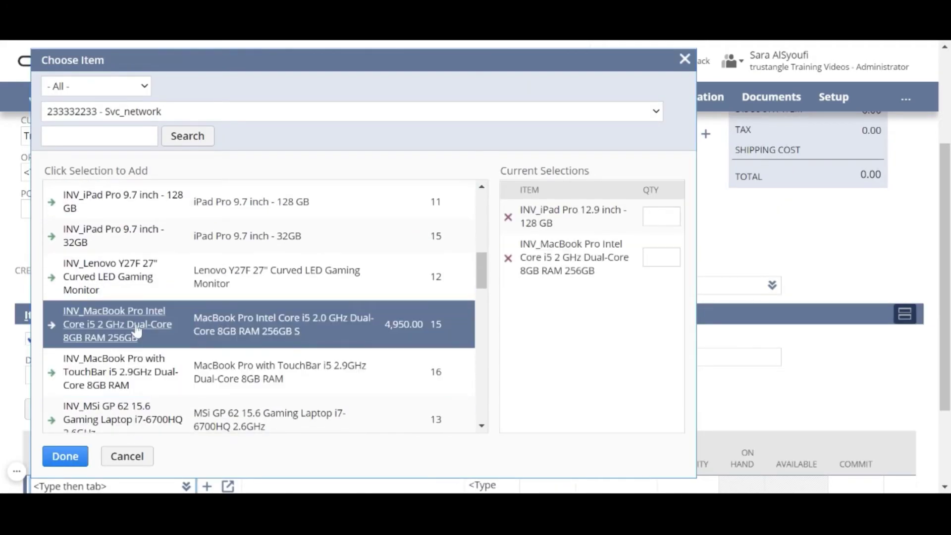
{"action": "left_click", "coordinate": [661, 216]}
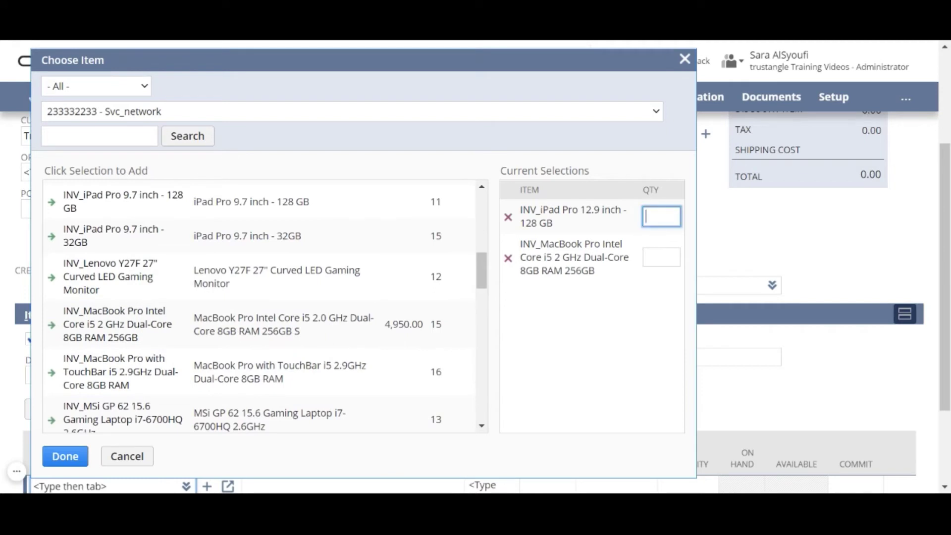
{"action": "type", "text": "2"}
{"action": "left_click", "coordinate": [661, 257]}
{"action": "type", "text": "1"}
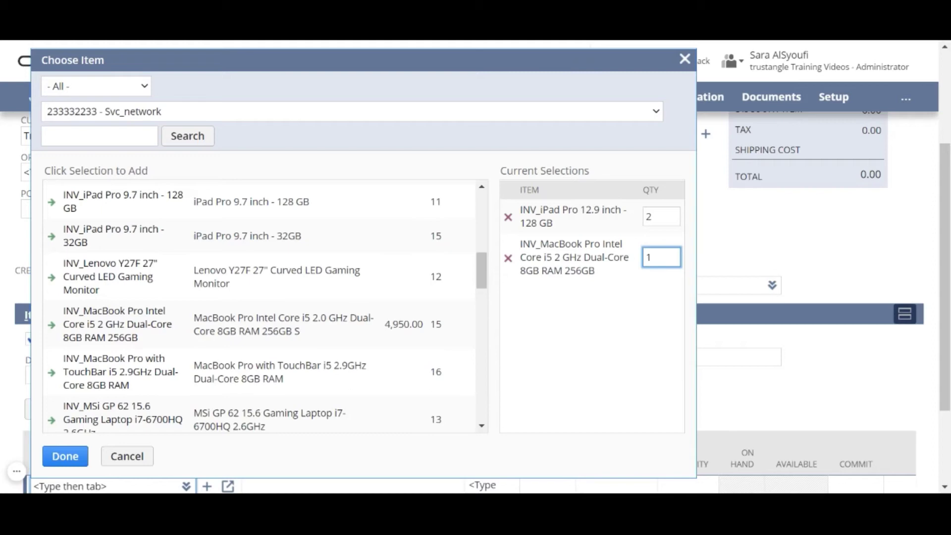
{"action": "left_click", "coordinate": [66, 456]}
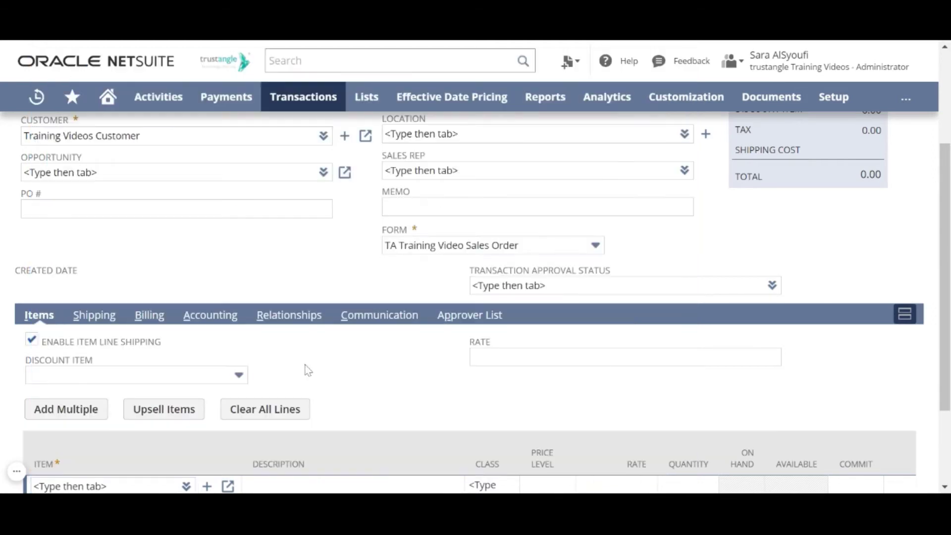
Scroll the Items sublist to check the iPad (5,500.00) and MacBook Pro (4,950.00) amounts.
{"action": "scroll", "coordinate": [366, 395], "scroll_direction": "down", "scroll_amount": 2}
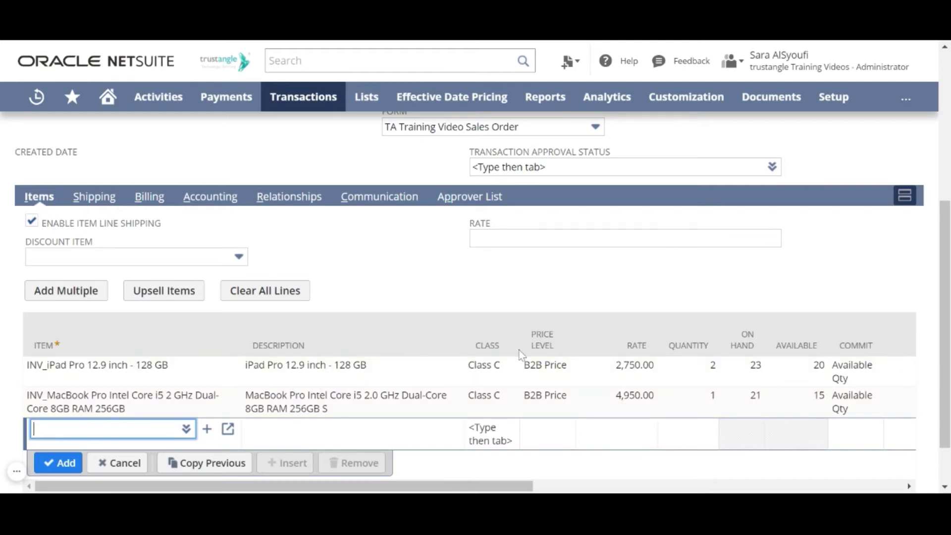
{"action": "scroll", "coordinate": [518, 372], "scroll_direction": "right", "scroll_amount": 5}
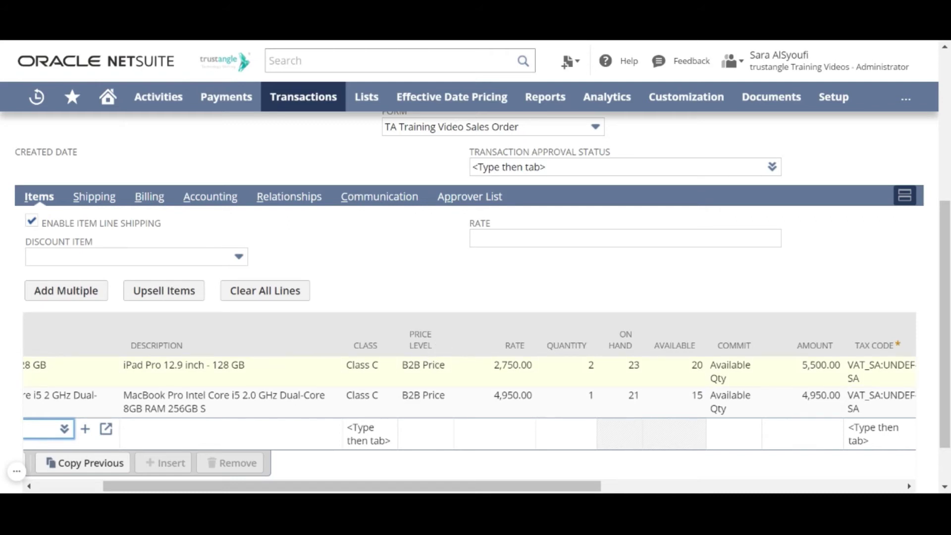
Keep the iPad Pro line at B2B Price with quantity 2 and commit it.
{"action": "left_click", "coordinate": [424, 369]}
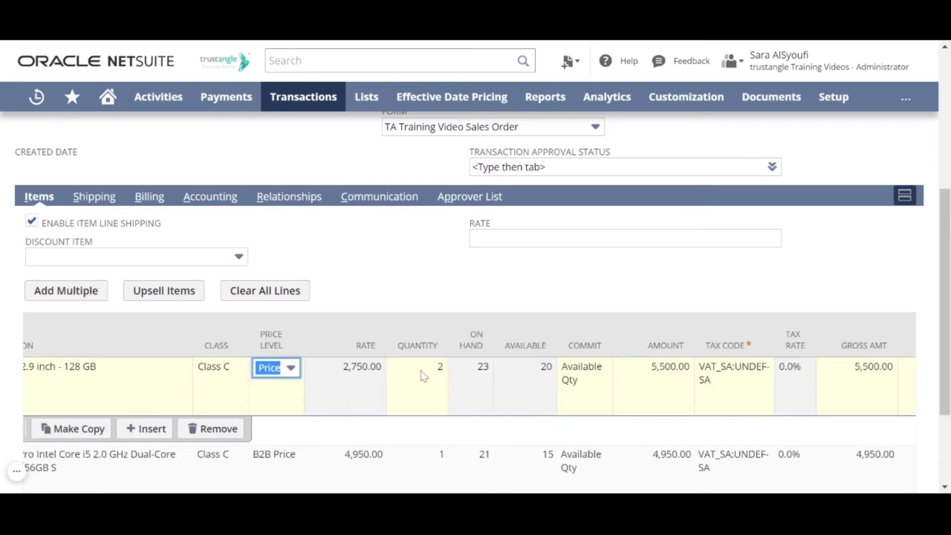
{"action": "left_click", "coordinate": [292, 369]}
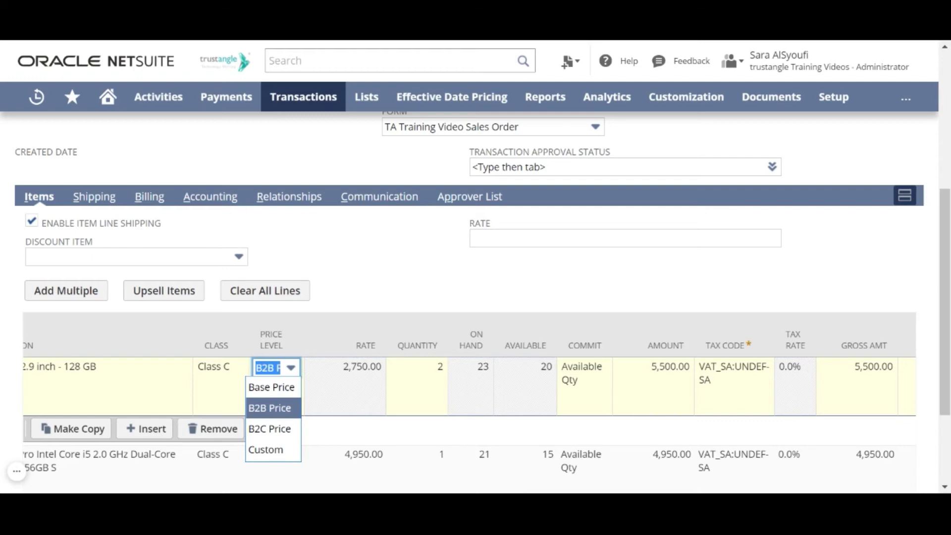
{"action": "key", "text": "Return"}
{"action": "left_click", "coordinate": [314, 377]}
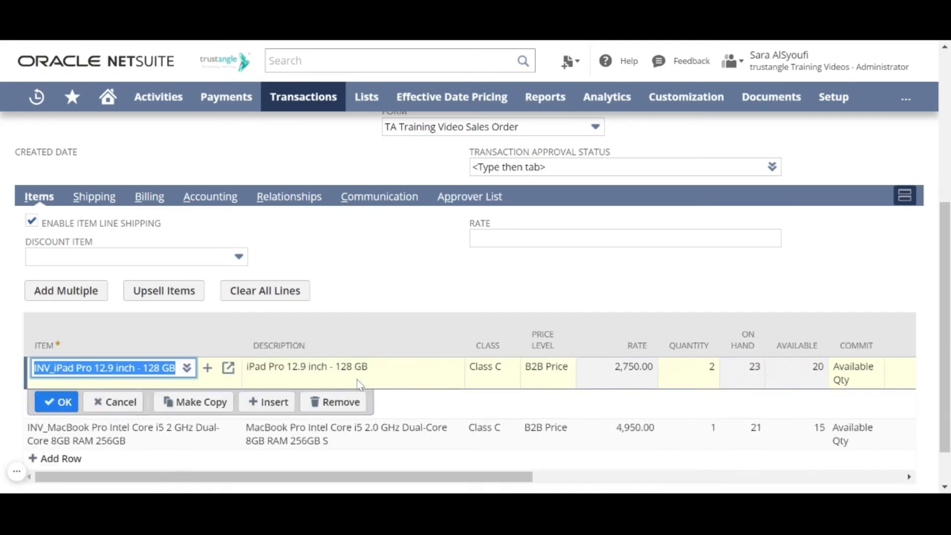
{"action": "left_click", "coordinate": [358, 383]}
{"action": "scroll", "coordinate": [360, 383], "scroll_direction": "right", "scroll_amount": 10}
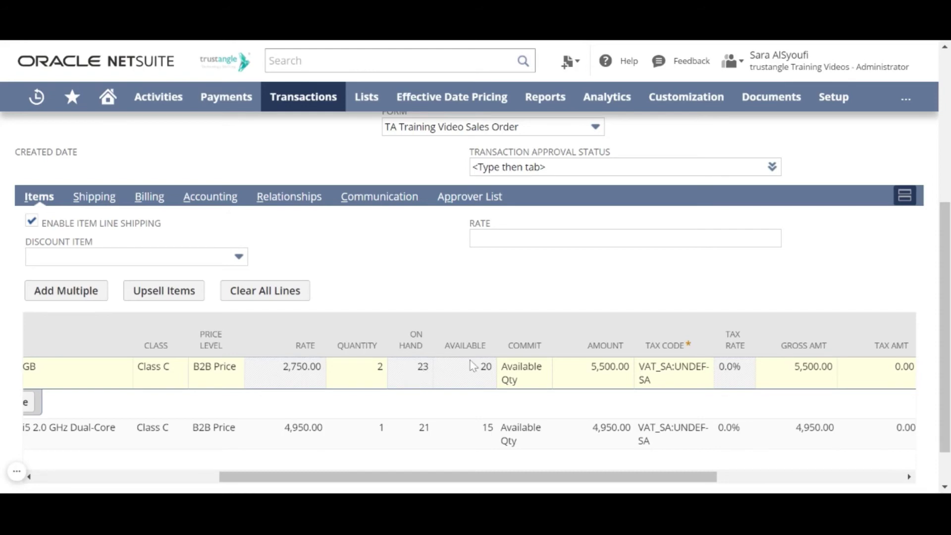
{"action": "scroll", "coordinate": [472, 366], "scroll_direction": "down", "scroll_amount": 1}
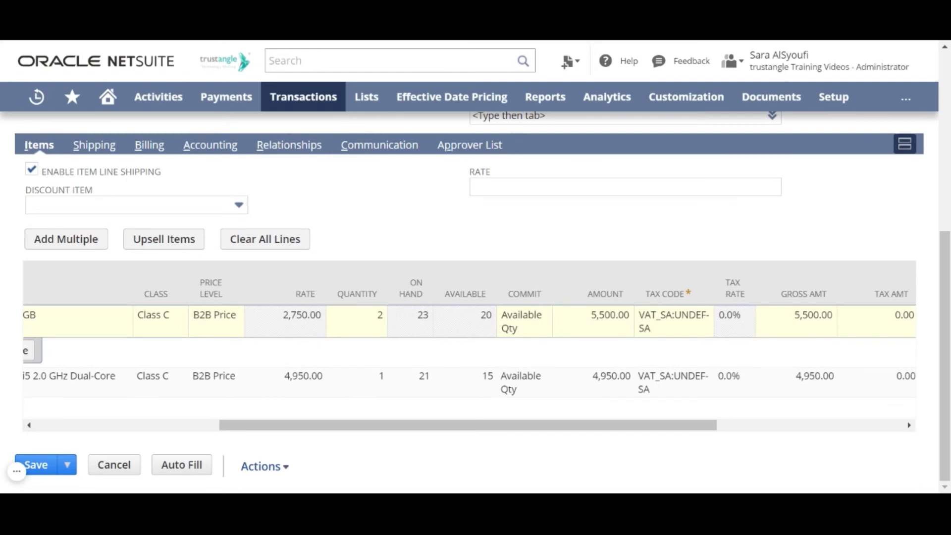
{"action": "scroll", "coordinate": [469, 355], "scroll_direction": "right", "scroll_amount": 5}
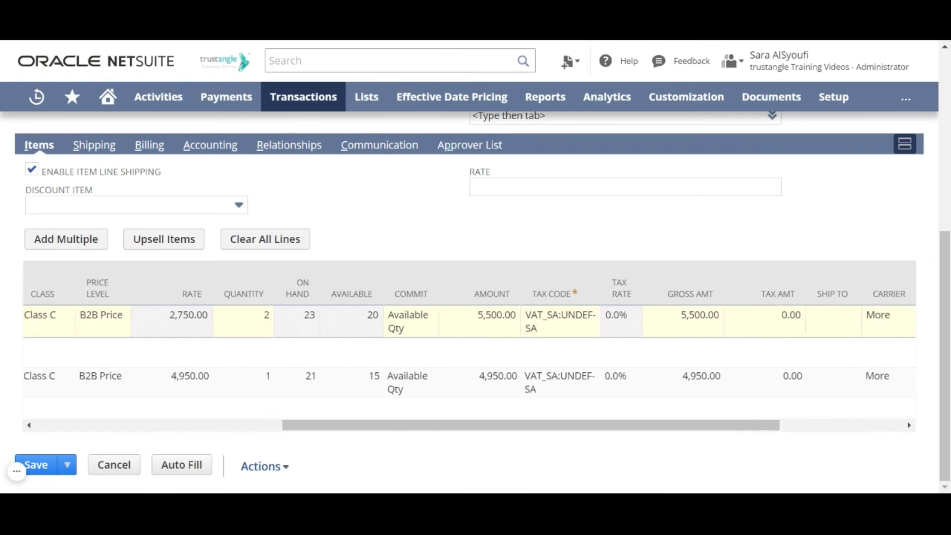
{"action": "scroll", "coordinate": [199, 392], "scroll_direction": "left", "scroll_amount": 10}
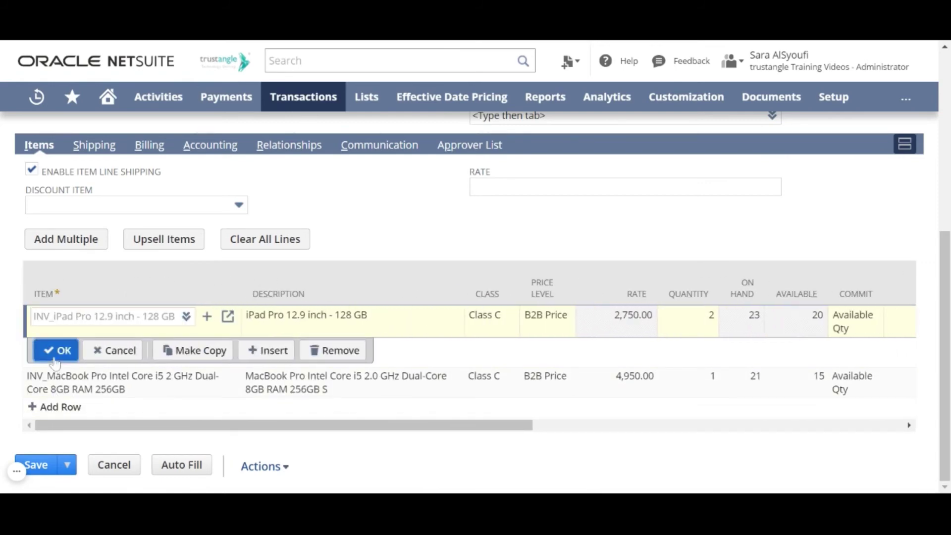
{"action": "scroll", "coordinate": [129, 299], "scroll_direction": "up", "scroll_amount": 2}
{"action": "key", "text": "Return"}
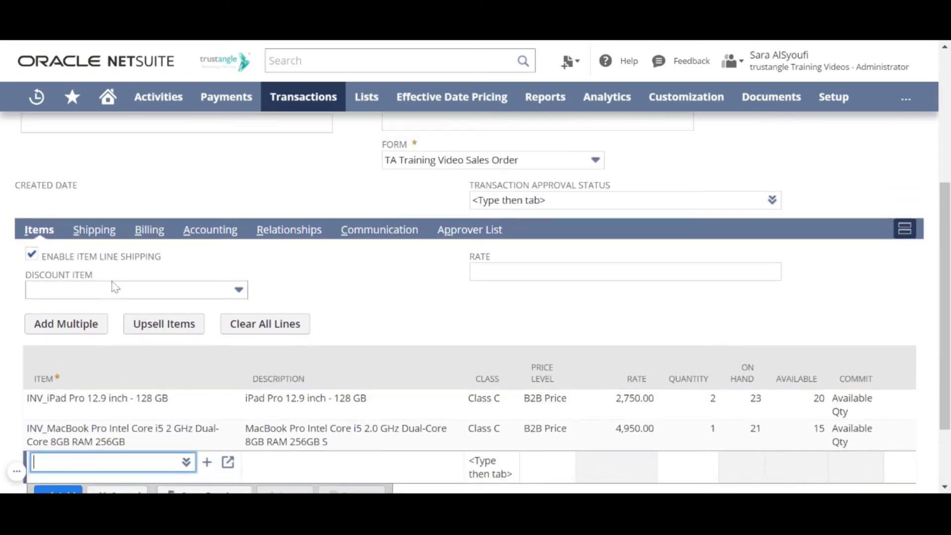
Show the order's Billing subtab with Net 15 terms and a 10,450.00 total.
{"action": "left_click", "coordinate": [95, 230]}
{"action": "scroll", "coordinate": [114, 263], "scroll_direction": "down", "scroll_amount": 1}
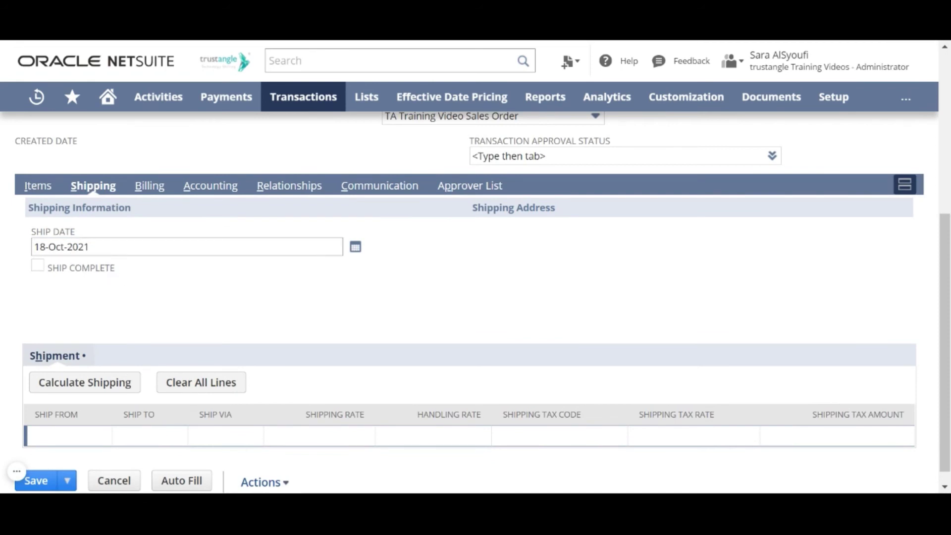
{"action": "left_click", "coordinate": [148, 188]}
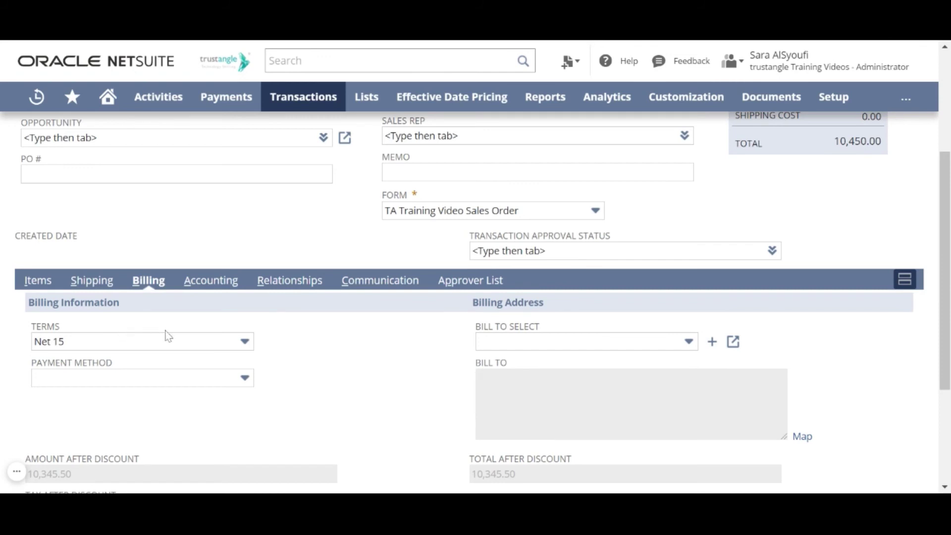
Set the payment method to Master Card after briefly choosing Net 30 terms.
{"action": "left_click", "coordinate": [244, 341]}
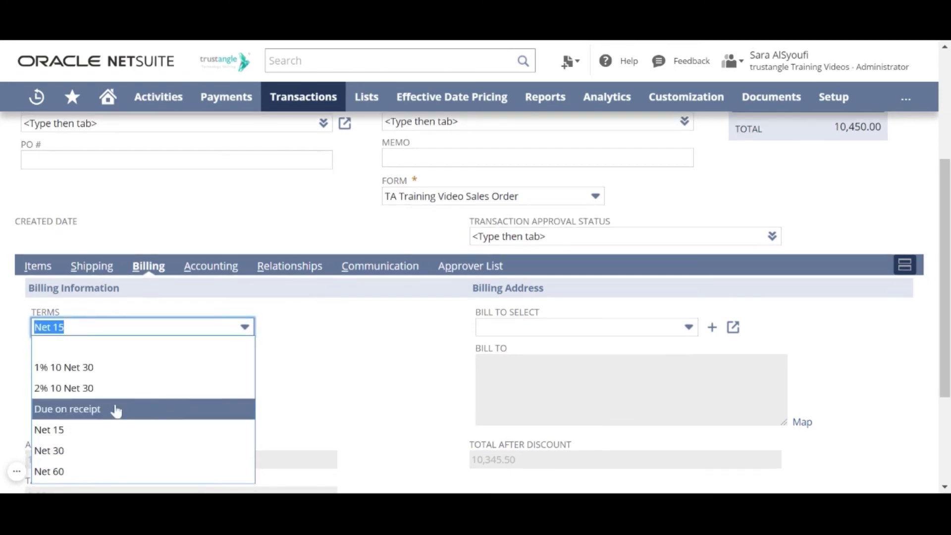
{"action": "left_click", "coordinate": [67, 448]}
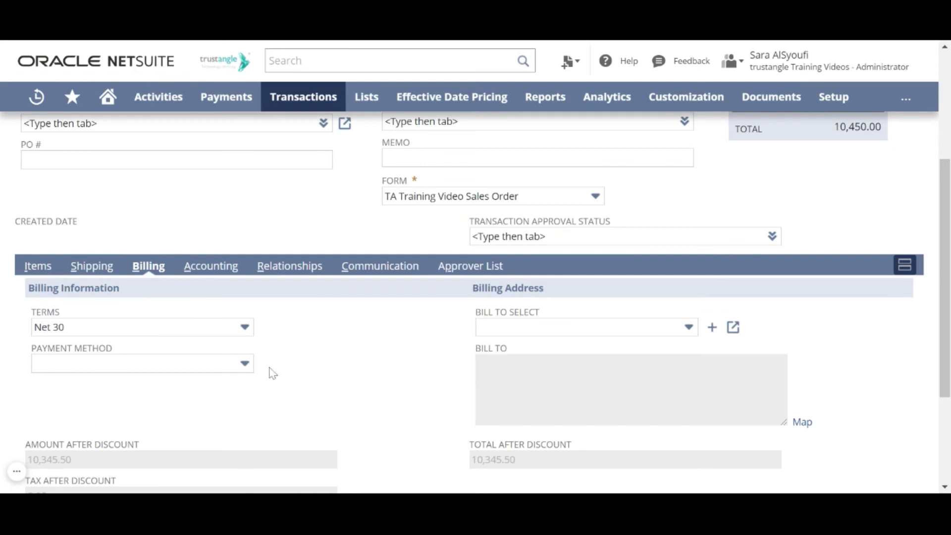
{"action": "left_click", "coordinate": [239, 370]}
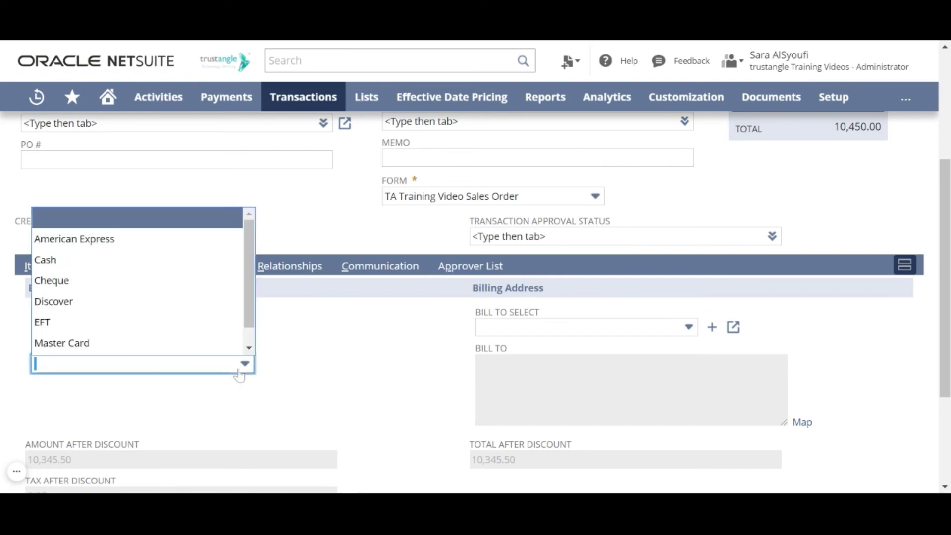
{"action": "left_click", "coordinate": [124, 343]}
{"action": "left_click", "coordinate": [321, 389]}
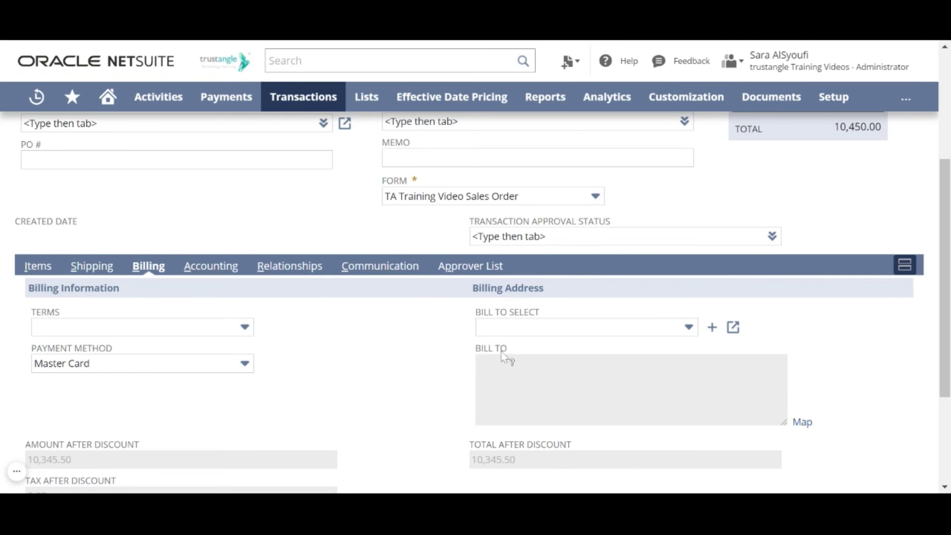
Show the Communication subtab's Files section, which has no attachments yet.
{"action": "left_click", "coordinate": [372, 273]}
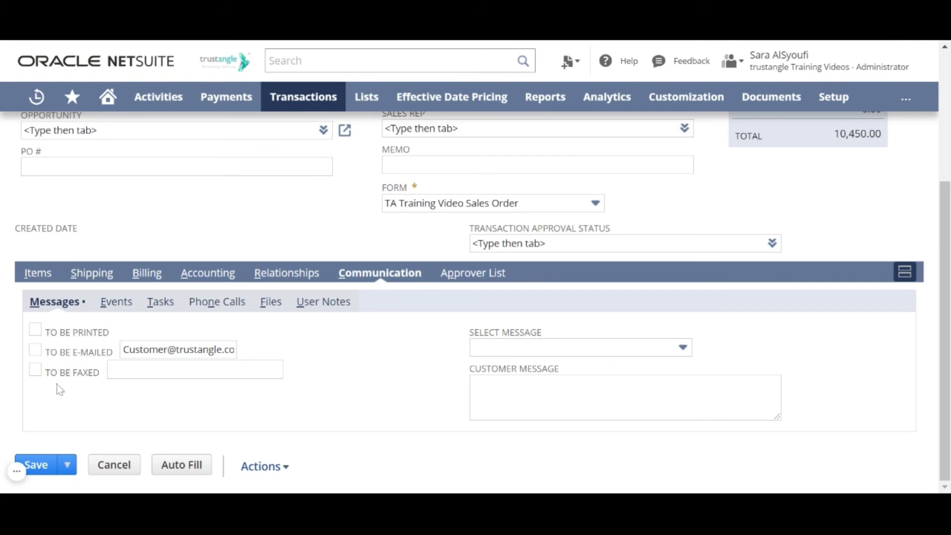
{"action": "left_click", "coordinate": [271, 302]}
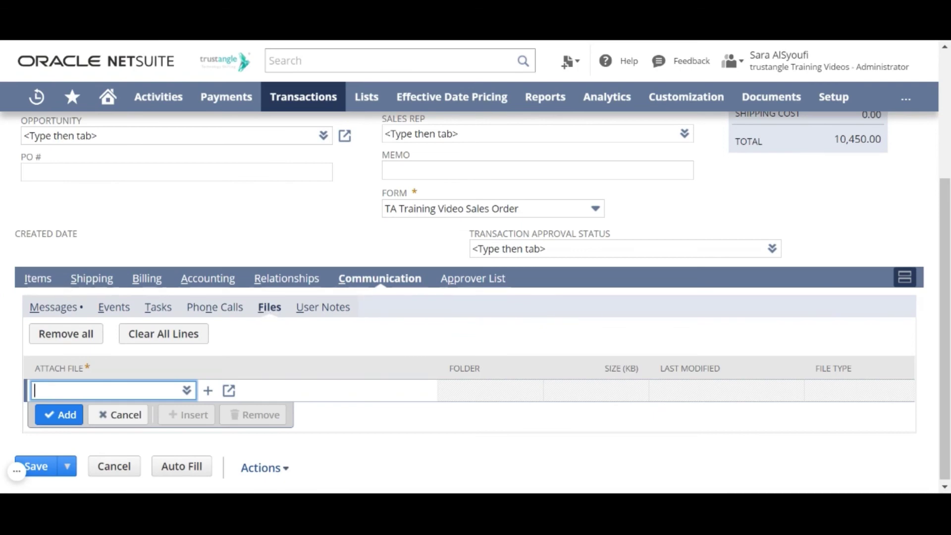
Save the 10,450.00 SAR sales order from the top of the form.
{"action": "scroll", "coordinate": [257, 240], "scroll_direction": "up", "scroll_amount": 4}
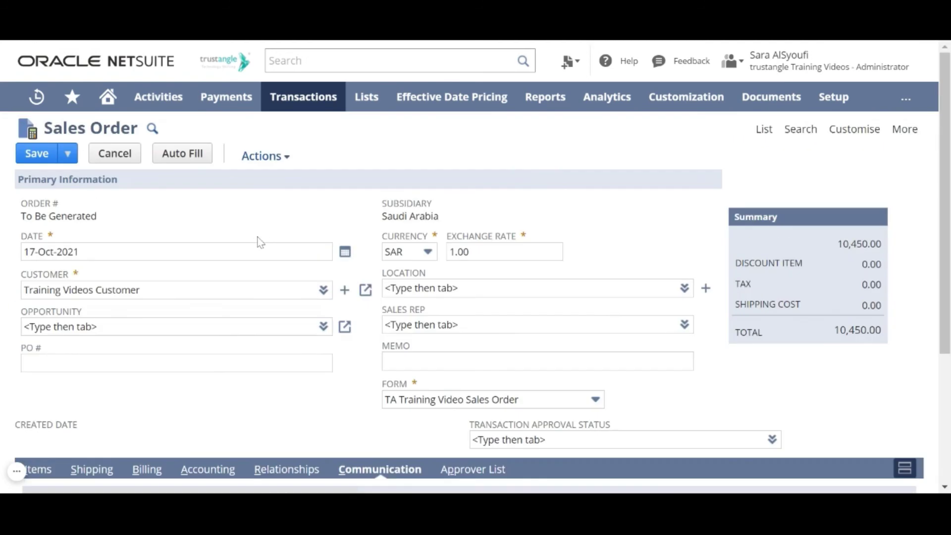
{"action": "left_click", "coordinate": [39, 159]}
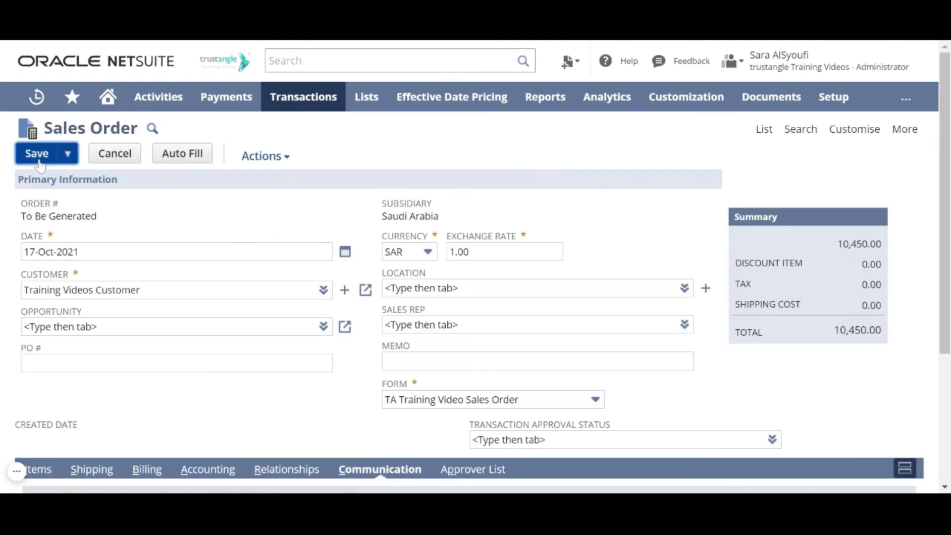